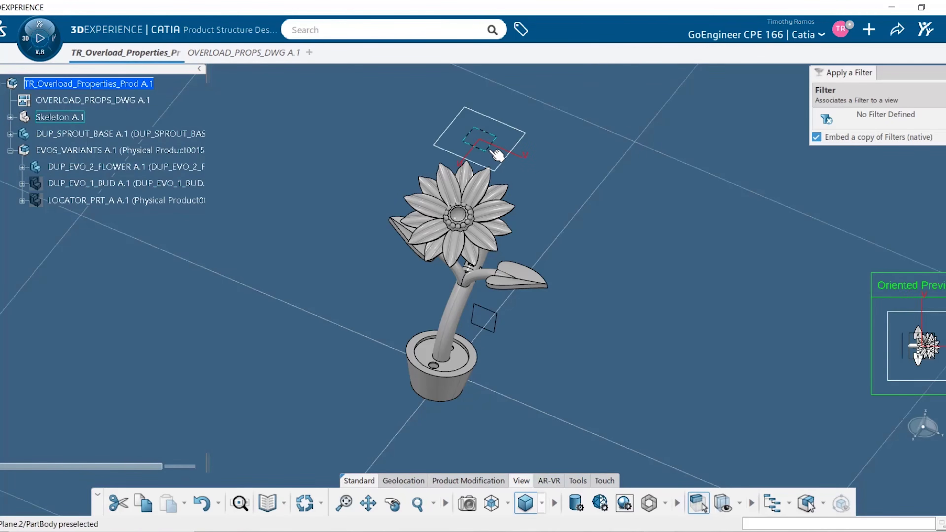
Generate a front view of the flower assembly on Sheet.2, projected from the skeleton plane above the flower
{"action": "left_click", "coordinate": [497, 156]}
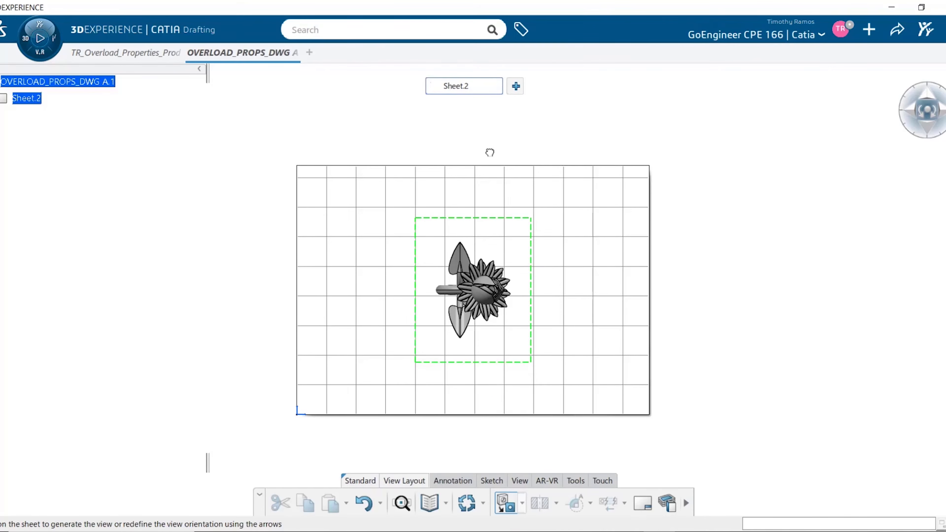
{"action": "left_click", "coordinate": [626, 280]}
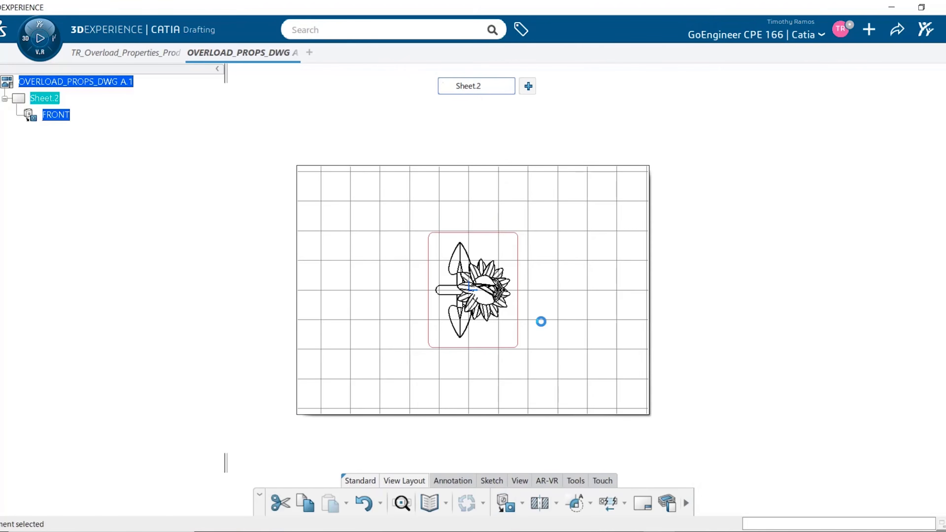
{"action": "middle_click_drag", "start_coordinate": [544, 299], "coordinate": [552, 255]}
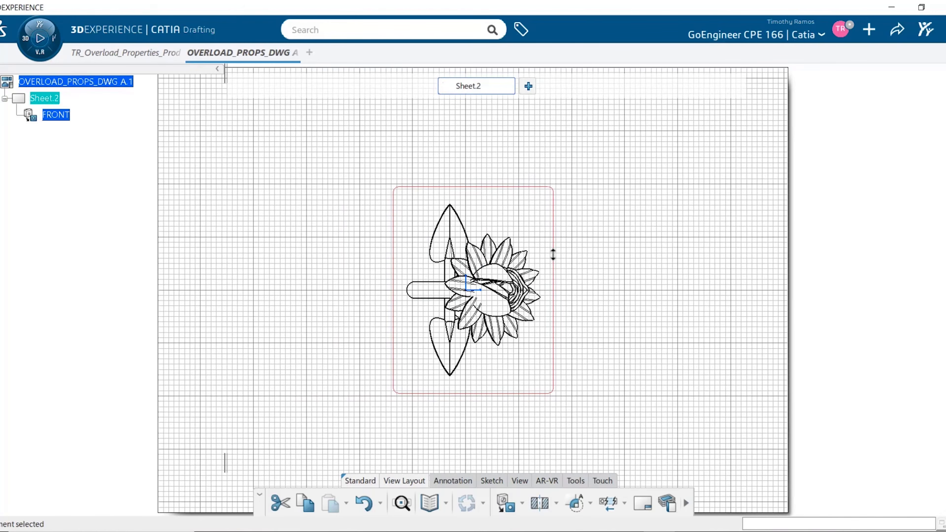
Hide the EVOS_VARIANTS component in the TR_Overload_Properties_Prod assembly and save the product
{"action": "left_click", "coordinate": [125, 52]}
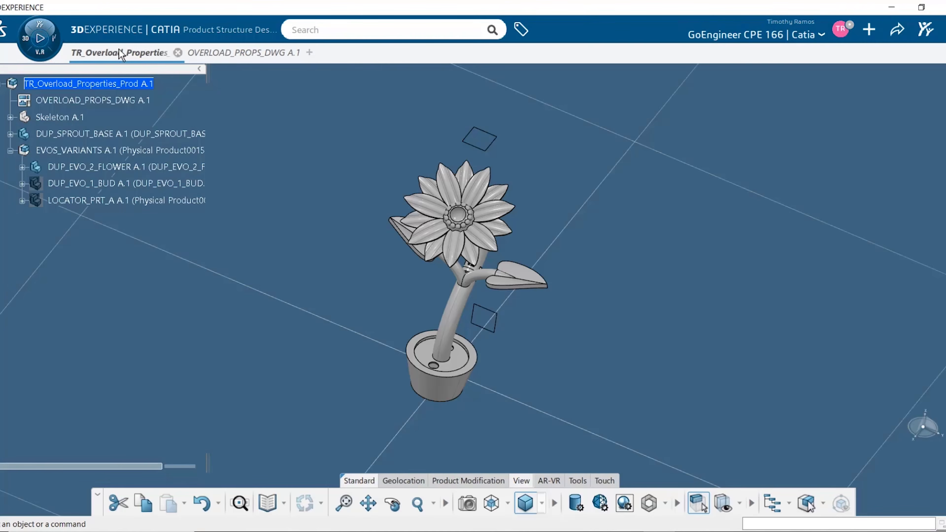
{"action": "left_click", "coordinate": [120, 153]}
{"action": "right_click", "coordinate": [120, 152]}
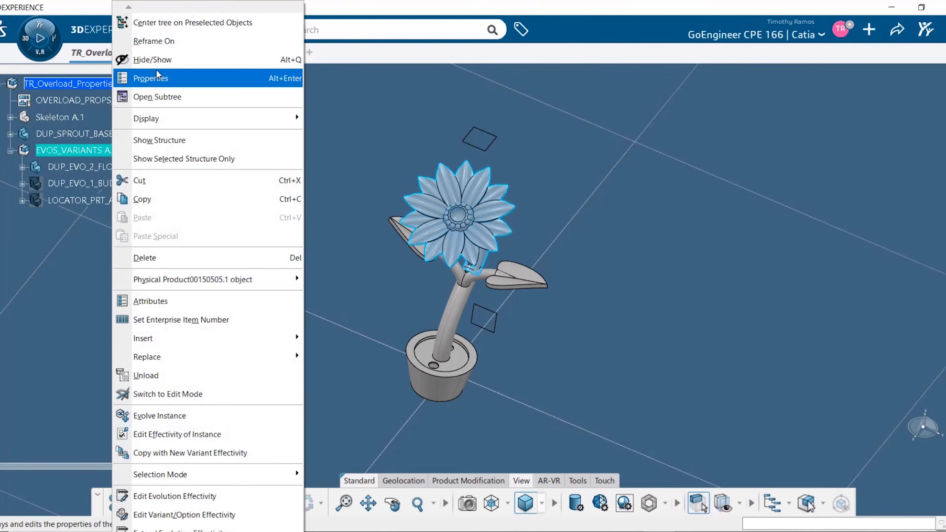
{"action": "left_click", "coordinate": [156, 60]}
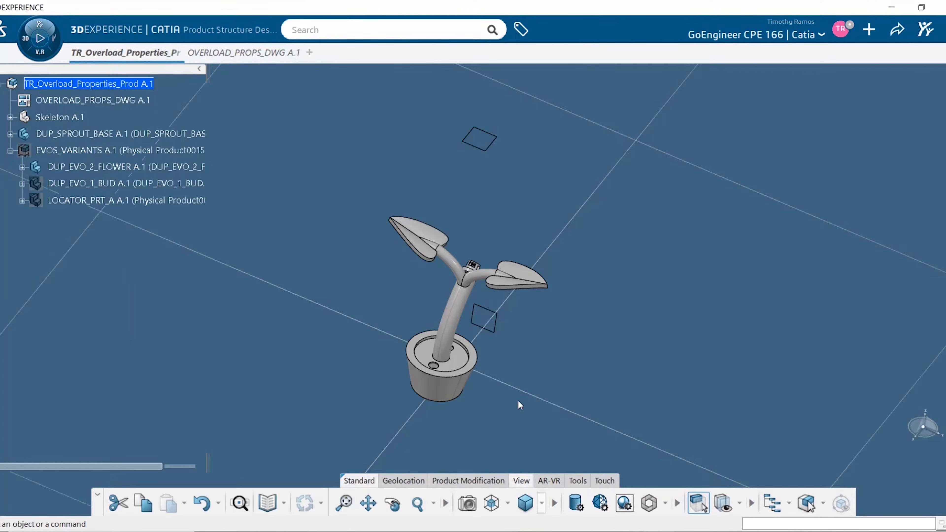
{"action": "left_click", "coordinate": [897, 29]}
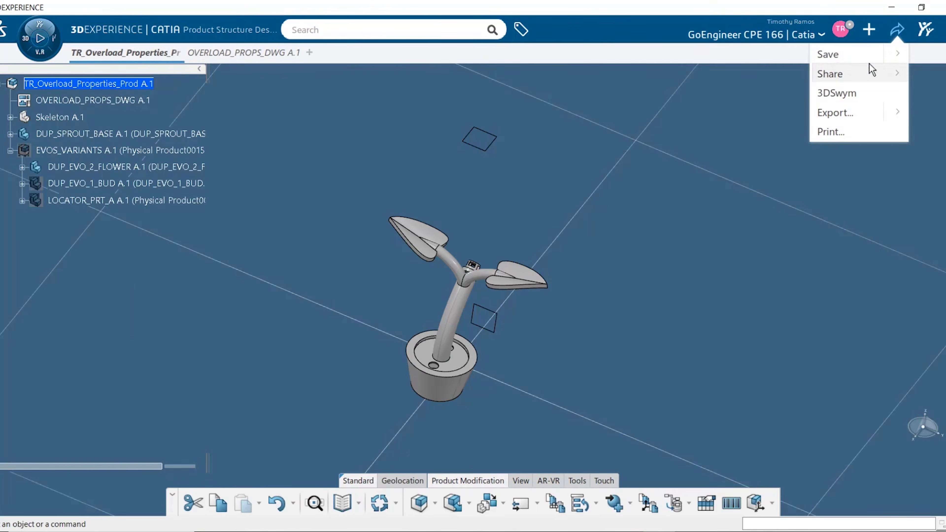
{"action": "left_click", "coordinate": [842, 54]}
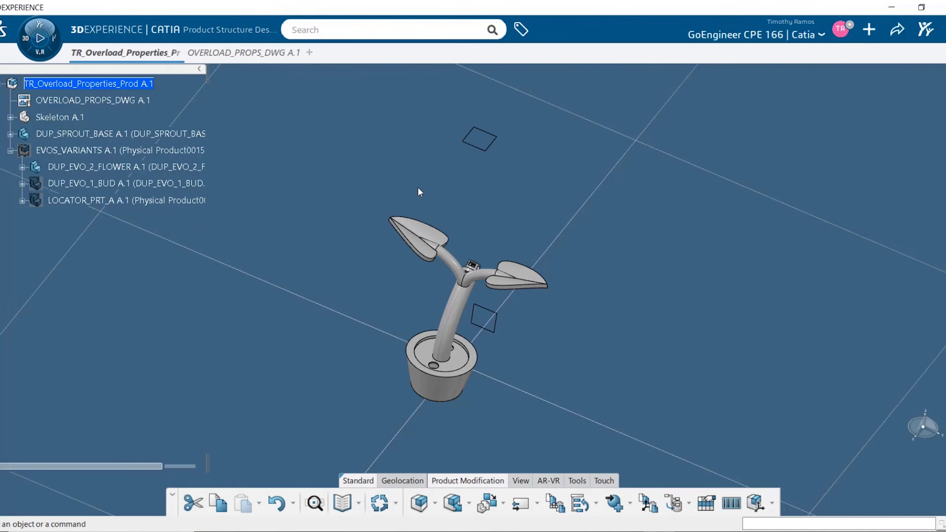
Update the OVERLOAD_PROPS_DWG drawing from the modified assembly
{"action": "left_click", "coordinate": [253, 56]}
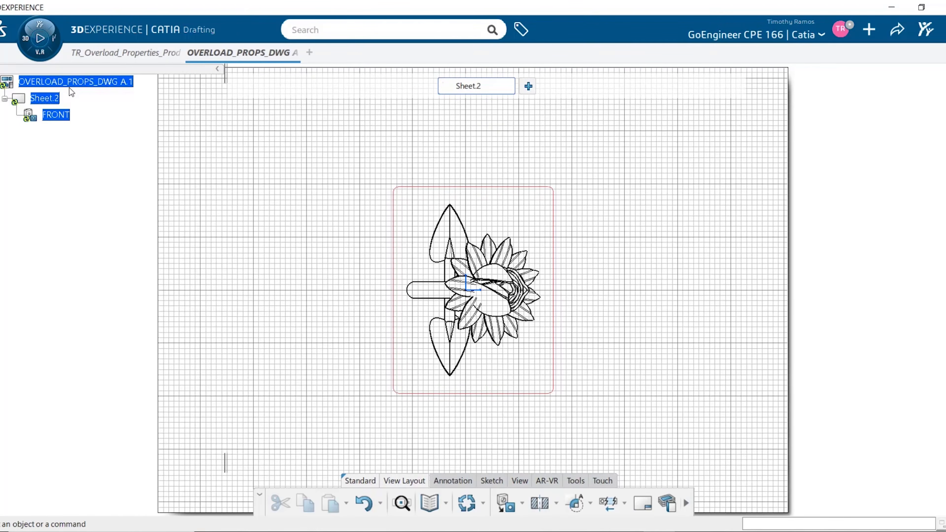
{"action": "right_click", "coordinate": [86, 82]}
{"action": "left_click", "coordinate": [132, 387]}
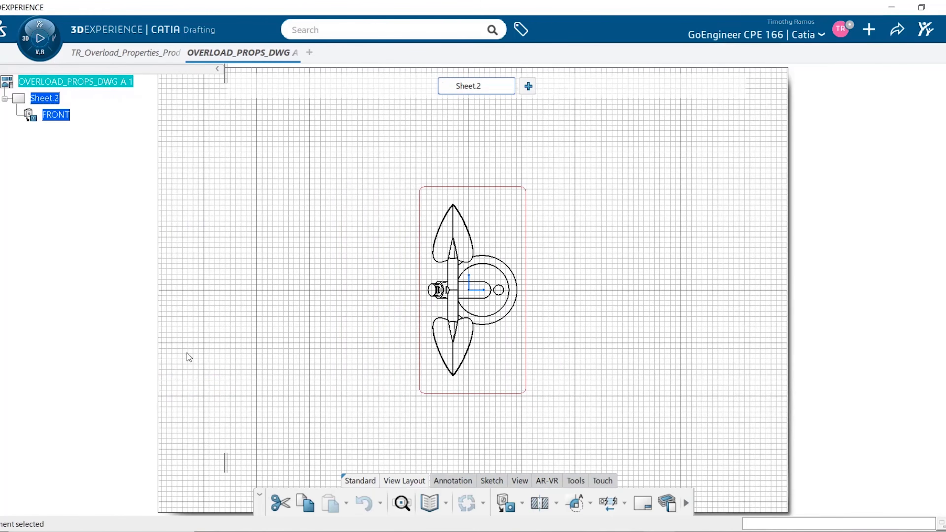
Lock the FRONT view through its view properties
{"action": "right_click", "coordinate": [56, 114]}
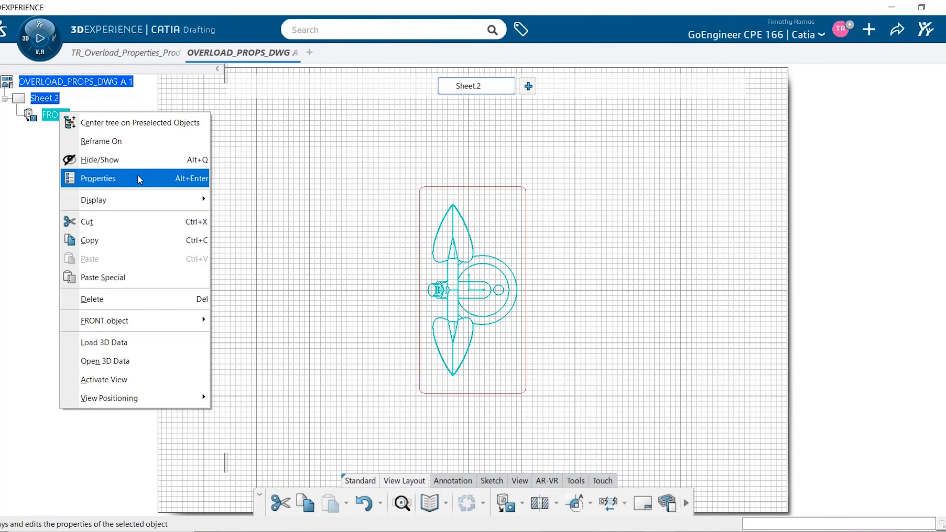
{"action": "left_click", "coordinate": [138, 175]}
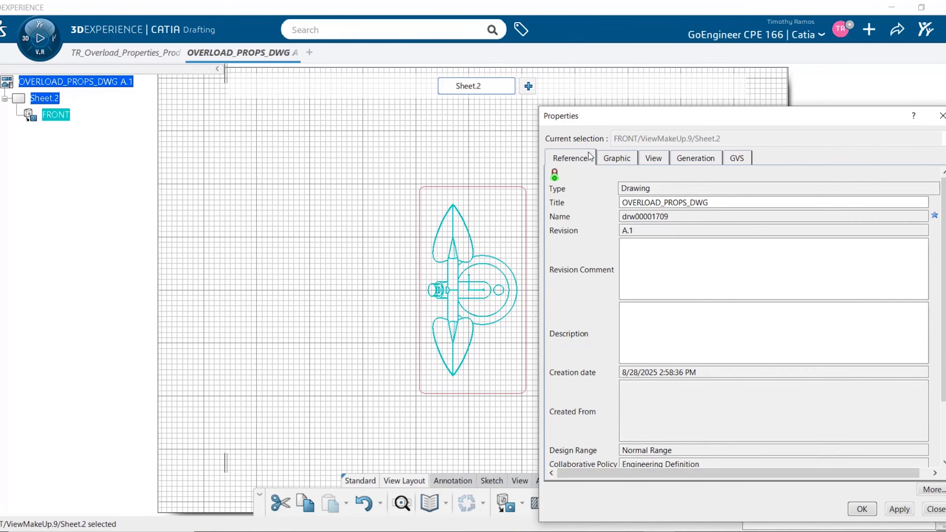
{"action": "left_click", "coordinate": [654, 158]}
{"action": "left_click", "coordinate": [570, 301]}
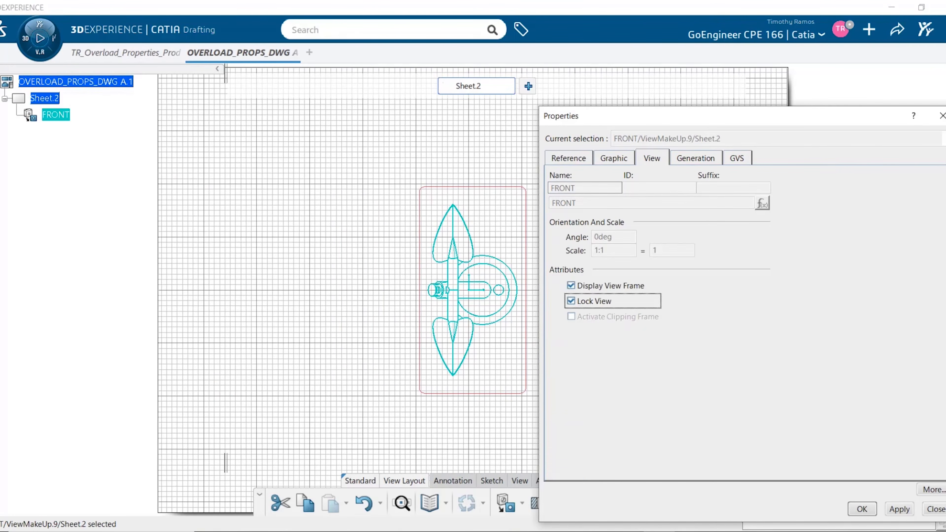
{"action": "left_click", "coordinate": [862, 508]}
Show the EVOS_VARIANTS component again in the TR_Overload_Properties_Prod assembly and save the product
{"action": "left_click", "coordinate": [160, 54]}
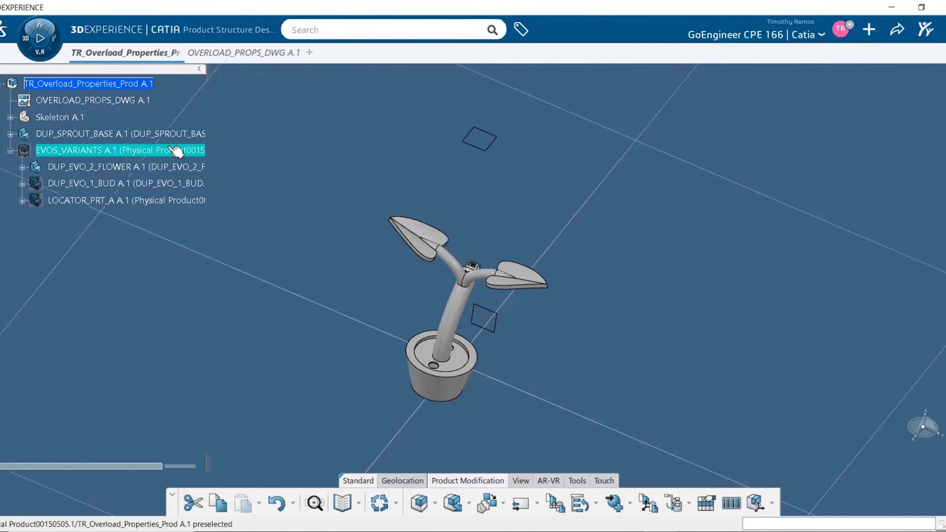
{"action": "left_click", "coordinate": [674, 503]}
{"action": "left_click", "coordinate": [539, 394]}
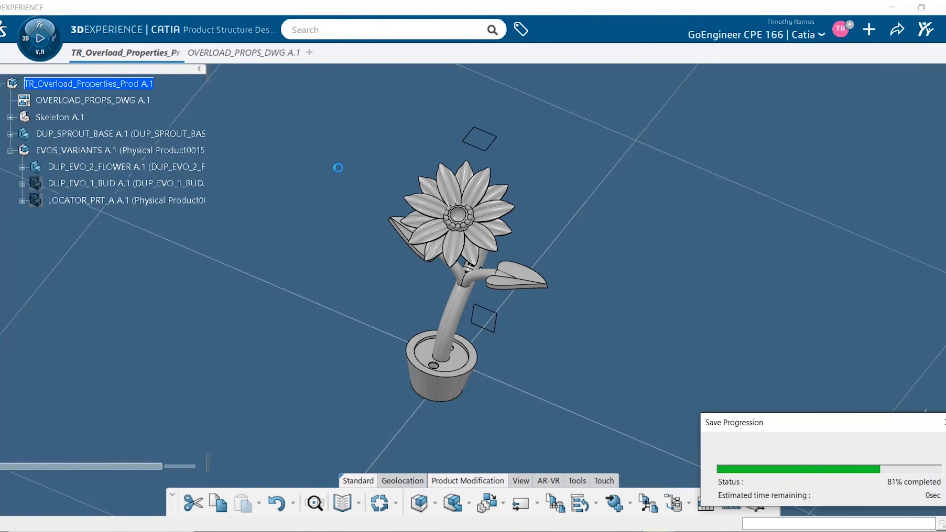
Start Overload Properties for the FRONT view in the OVERLOAD_PROPS_DWG drawing
{"action": "left_click", "coordinate": [220, 58]}
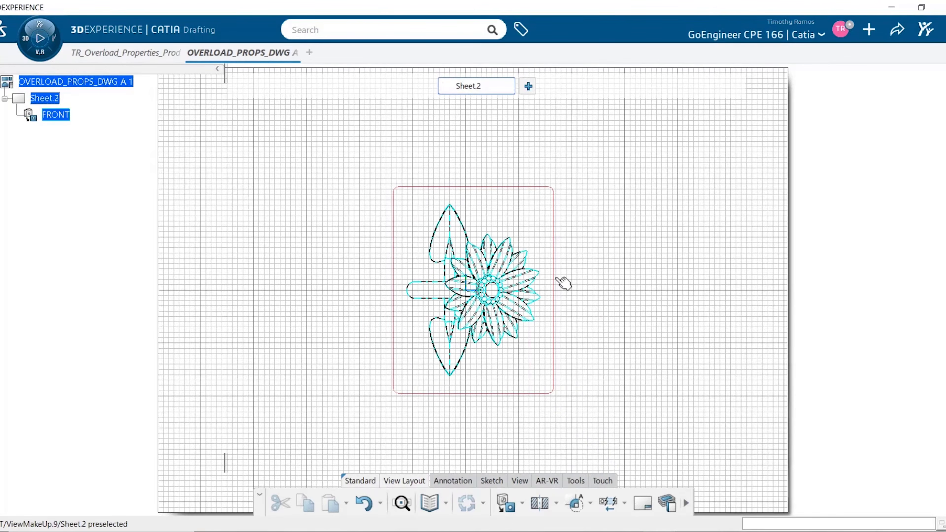
{"action": "right_click", "coordinate": [558, 282]}
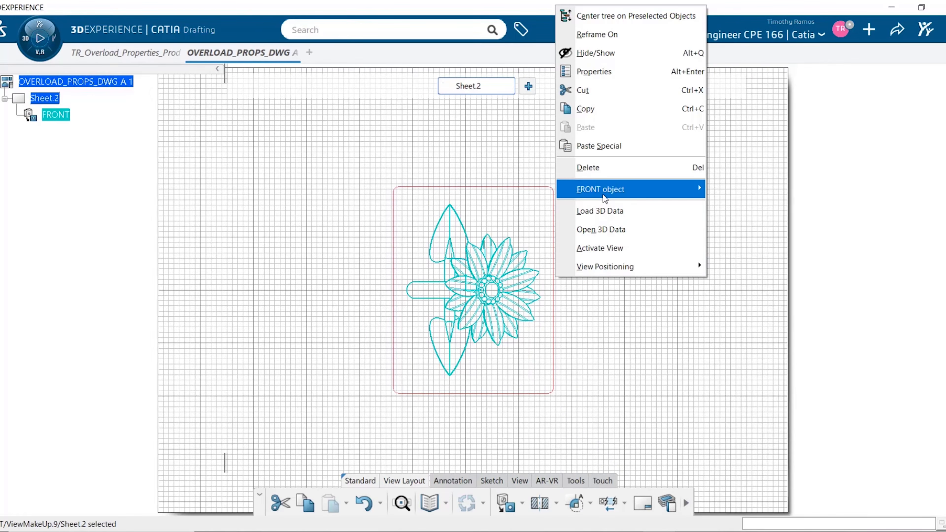
{"action": "mouse_move", "coordinate": [603, 196]}
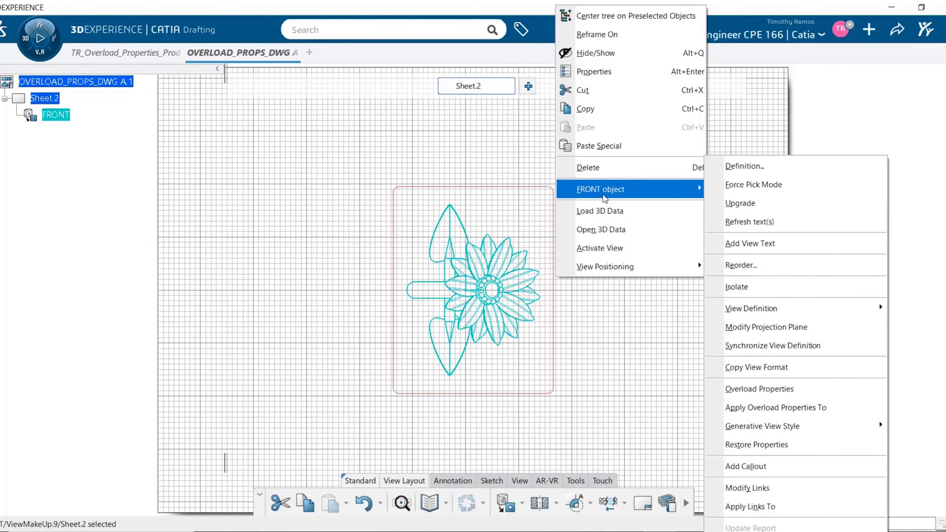
{"action": "left_click", "coordinate": [757, 390]}
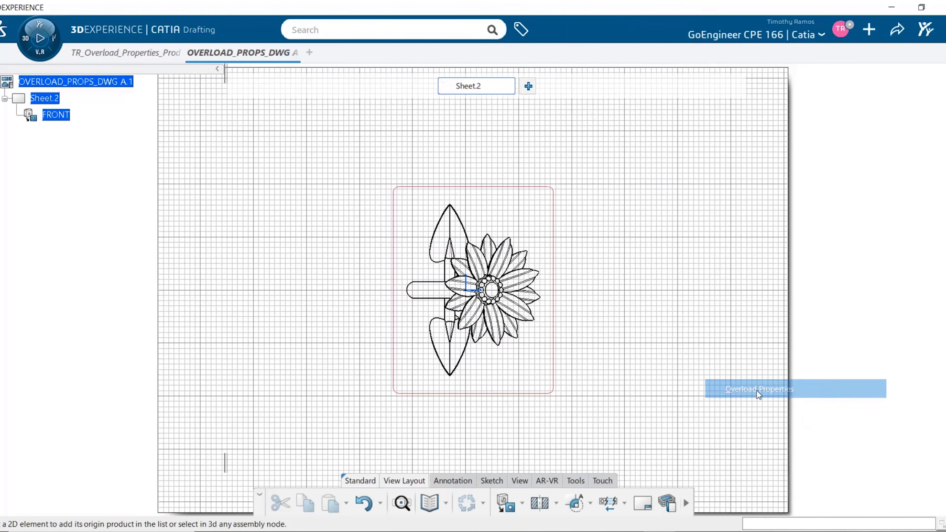
Add DUP_EVO_2_FLOWER and DUP_SPROUT_BASE to the overload list from the drawing view, and remove both entries from it
{"action": "left_click", "coordinate": [490, 311]}
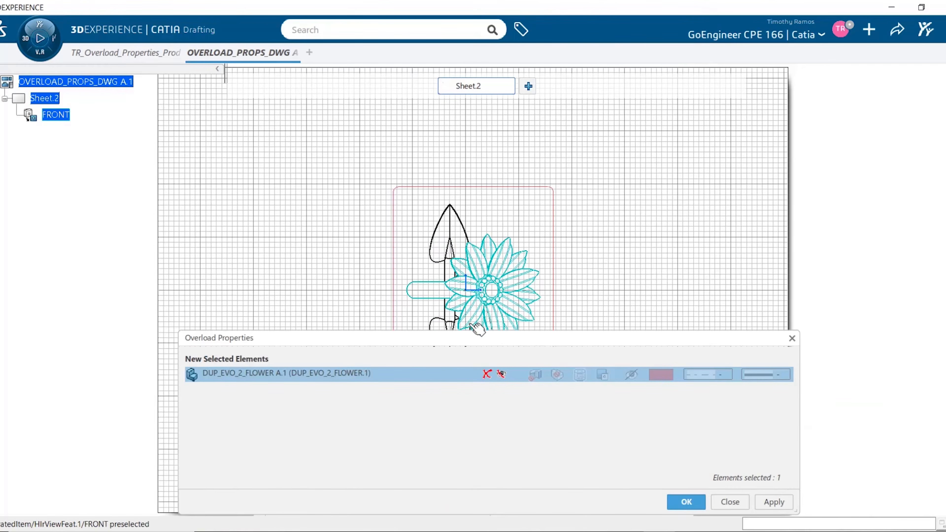
{"action": "left_click", "coordinate": [452, 296]}
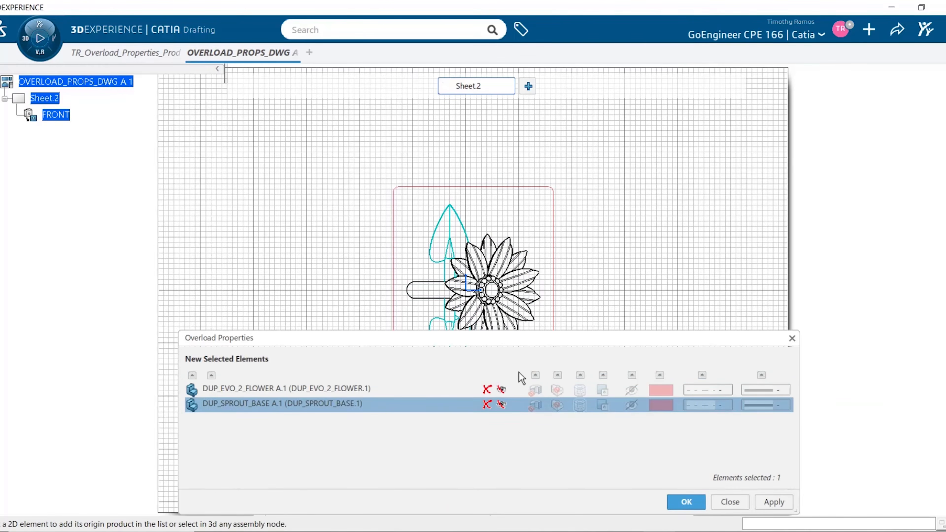
{"action": "left_click_drag", "start_coordinate": [533, 338], "coordinate": [612, 296]}
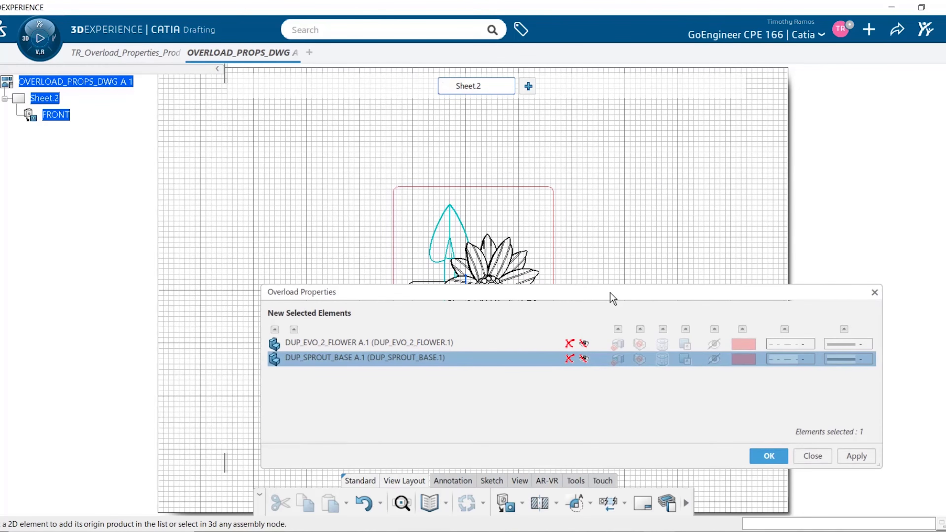
{"action": "left_click", "coordinate": [569, 343]}
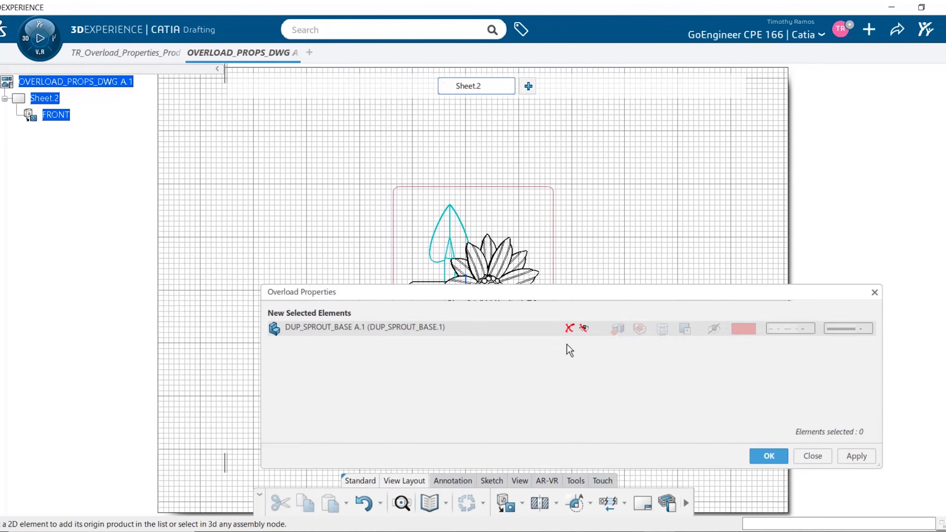
{"action": "left_click", "coordinate": [569, 328]}
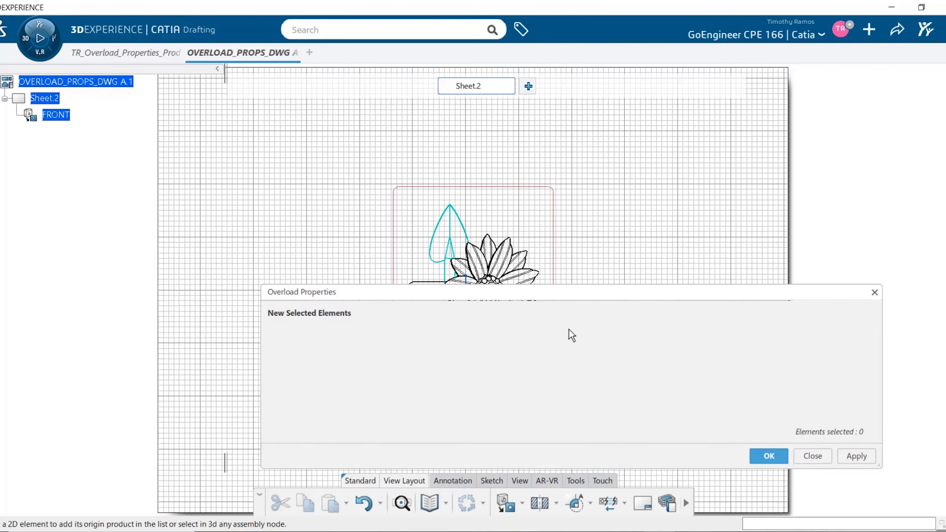
Add DUP_SPROUT_BASE and DUP_EVO_2_FLOWER to the overload list by selecting them in the assembly's tree
{"action": "left_click", "coordinate": [141, 54]}
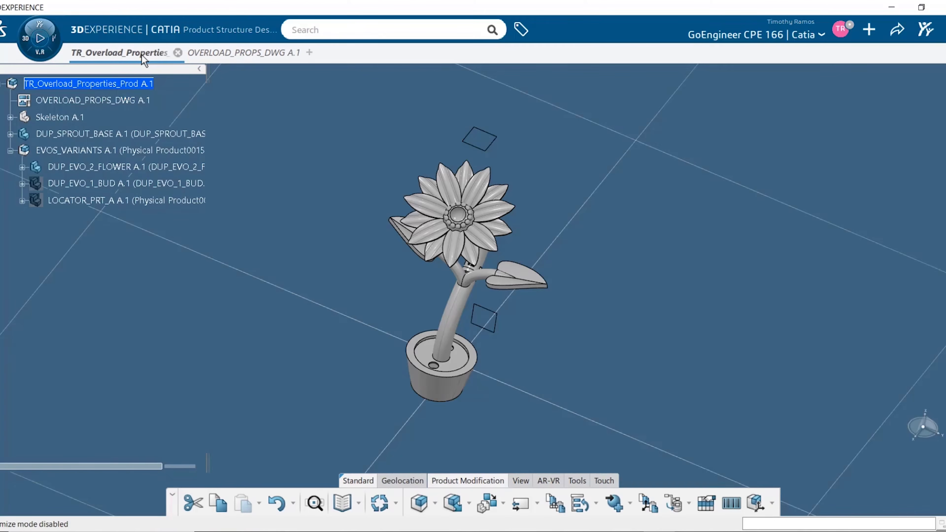
{"action": "left_click", "coordinate": [73, 169], "text": "ctrl"}
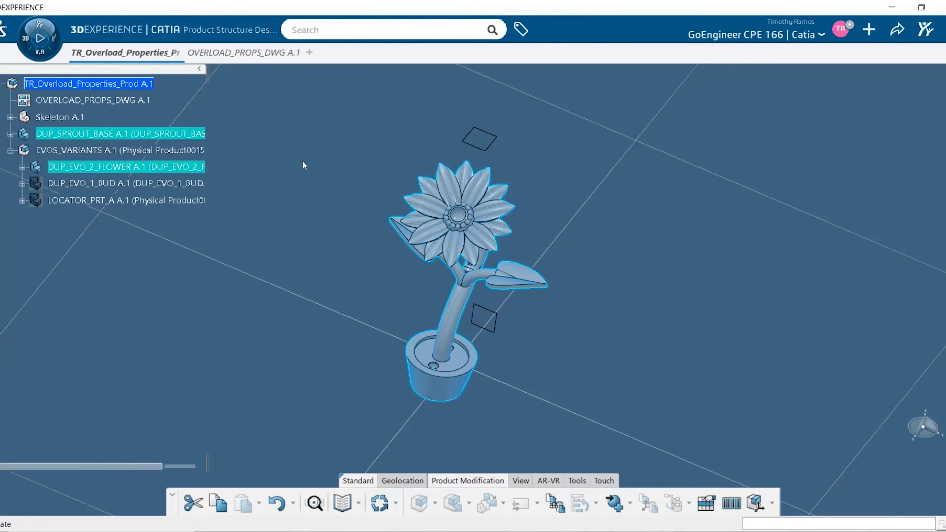
{"action": "left_click", "coordinate": [228, 54]}
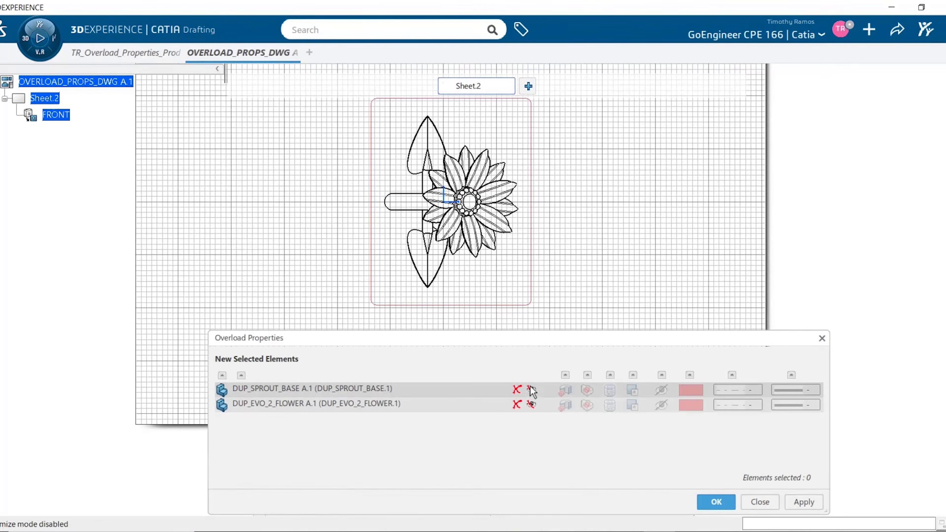
Preview DUP_SPROUT_BASE and DUP_EVO_2_FLOWER in 3D from the overload list, and turn both previews off
{"action": "left_click", "coordinate": [535, 390]}
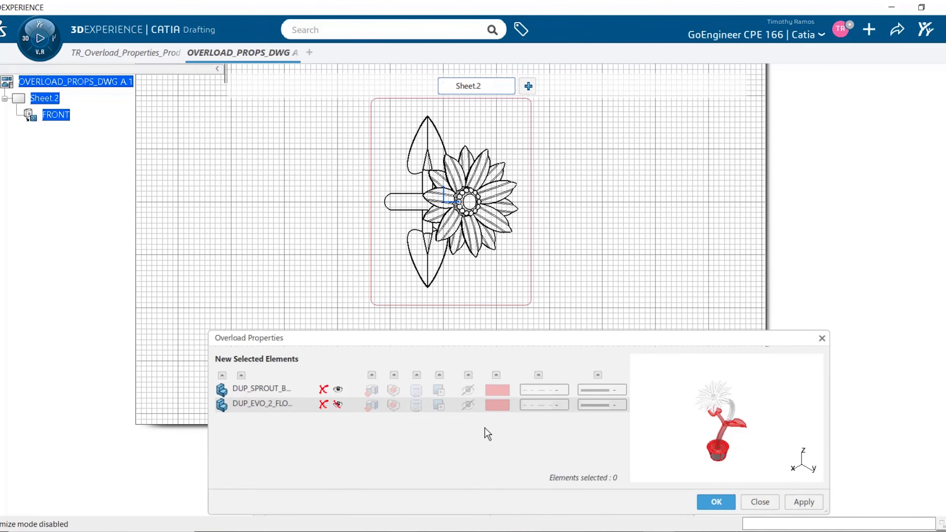
{"action": "left_click", "coordinate": [338, 404]}
{"action": "left_click", "coordinate": [338, 390]}
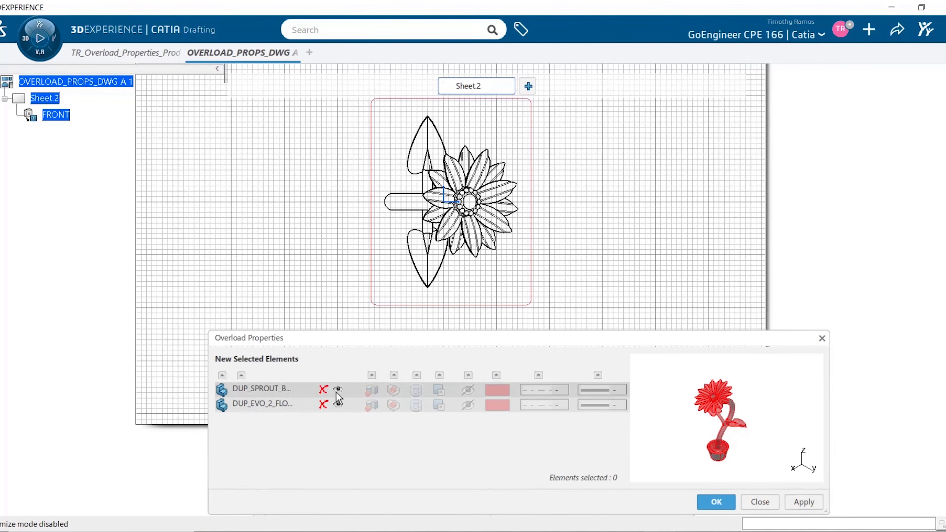
{"action": "left_click", "coordinate": [340, 402]}
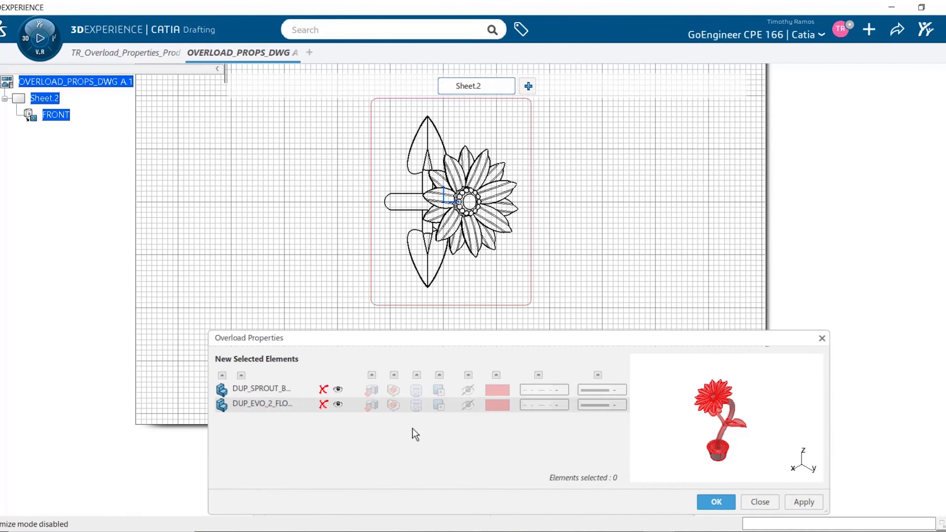
{"action": "left_click", "coordinate": [338, 392]}
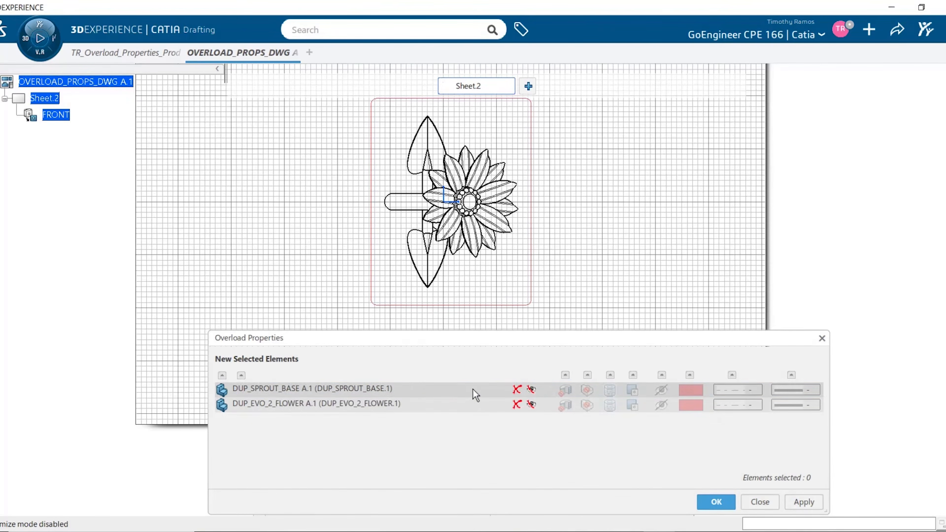
Switch the visibility override and its neighbouring property on and back off for both listed parts, and confirm the overload properties
{"action": "left_click", "coordinate": [472, 389]}
{"action": "left_click", "coordinate": [470, 404], "text": "ctrl"}
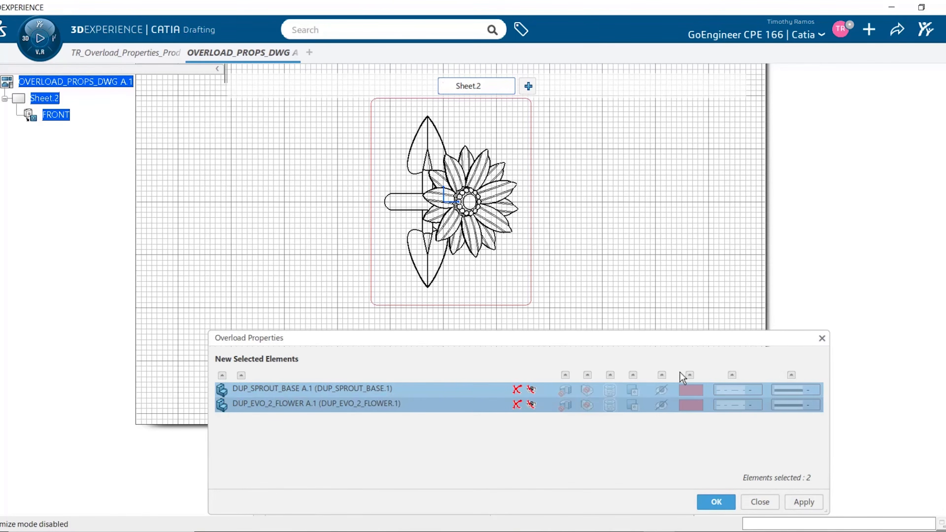
{"action": "left_click", "coordinate": [663, 397]}
{"action": "left_click", "coordinate": [634, 397]}
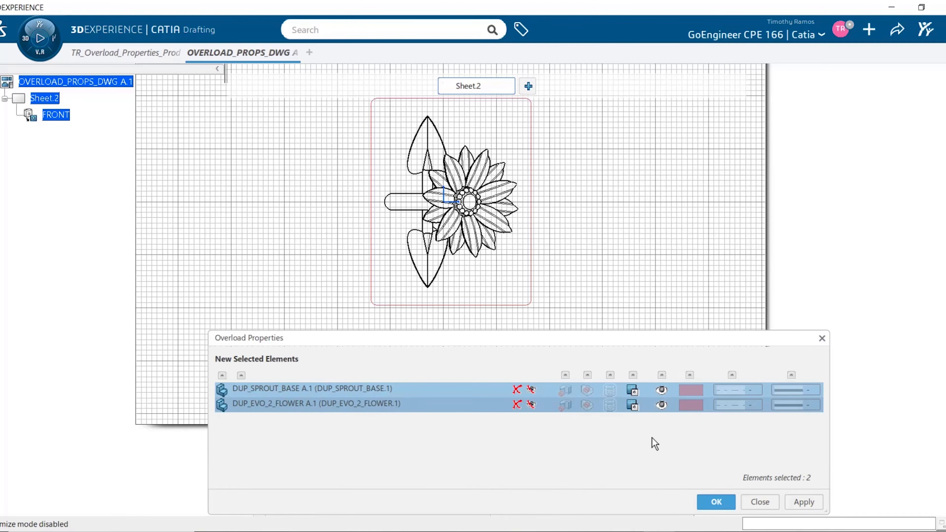
{"action": "left_click", "coordinate": [637, 398]}
{"action": "left_click", "coordinate": [665, 397]}
{"action": "left_click", "coordinate": [671, 458]}
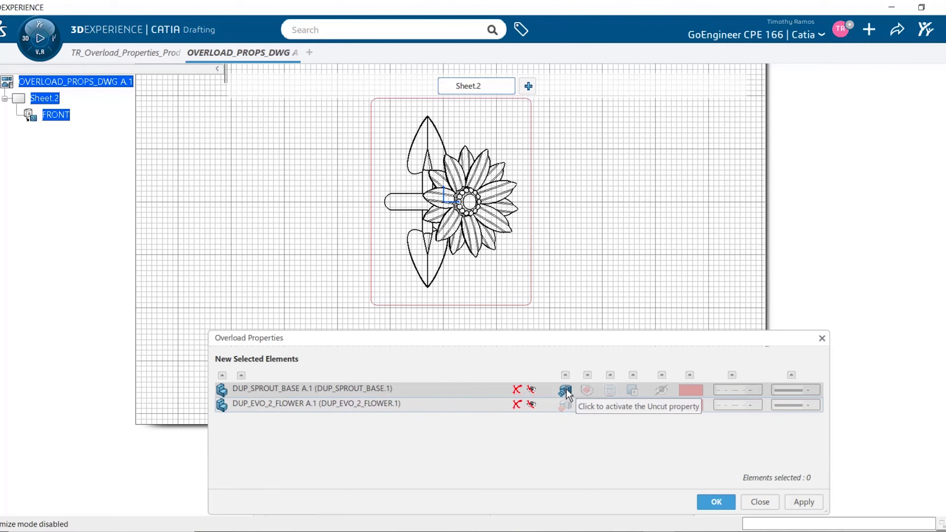
{"action": "left_click", "coordinate": [716, 501]}
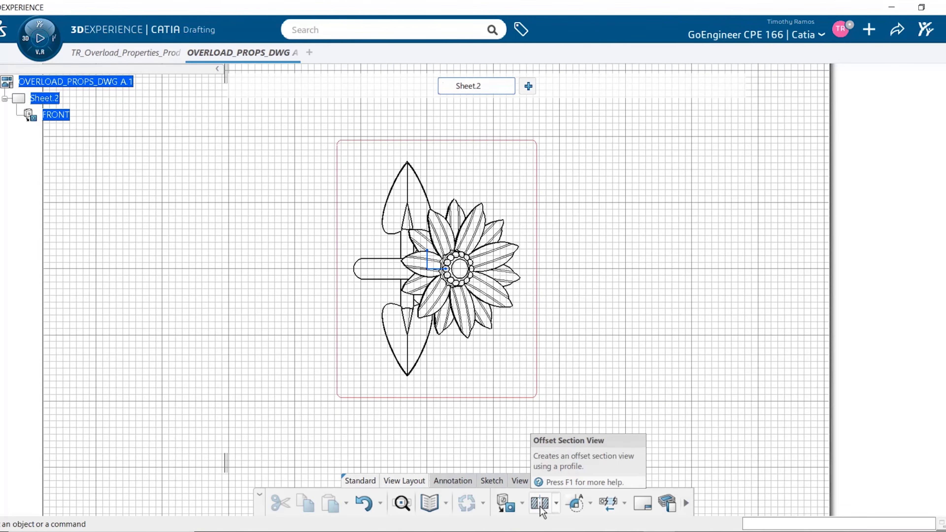
Create an offset section view from a horizontal cutting line through the flower's center in the FRONT view
{"action": "left_click", "coordinate": [540, 509]}
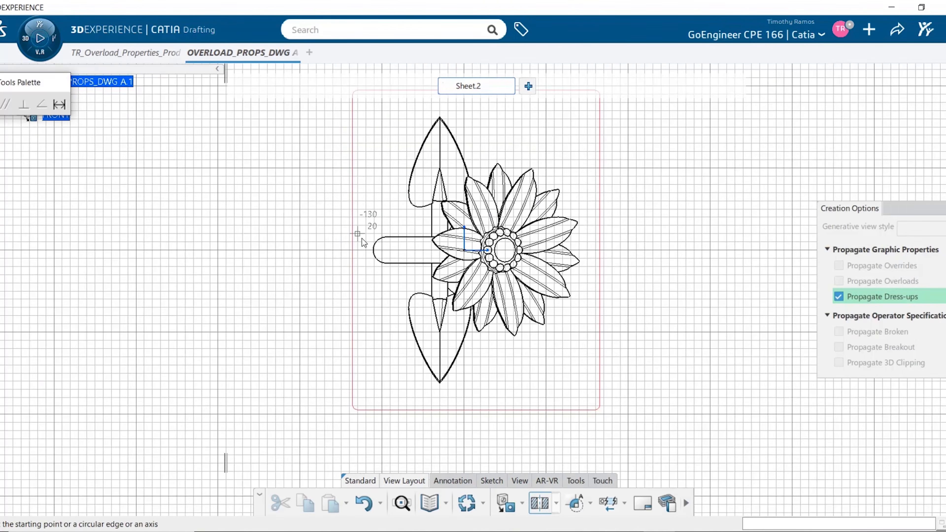
{"action": "left_click", "coordinate": [365, 248]}
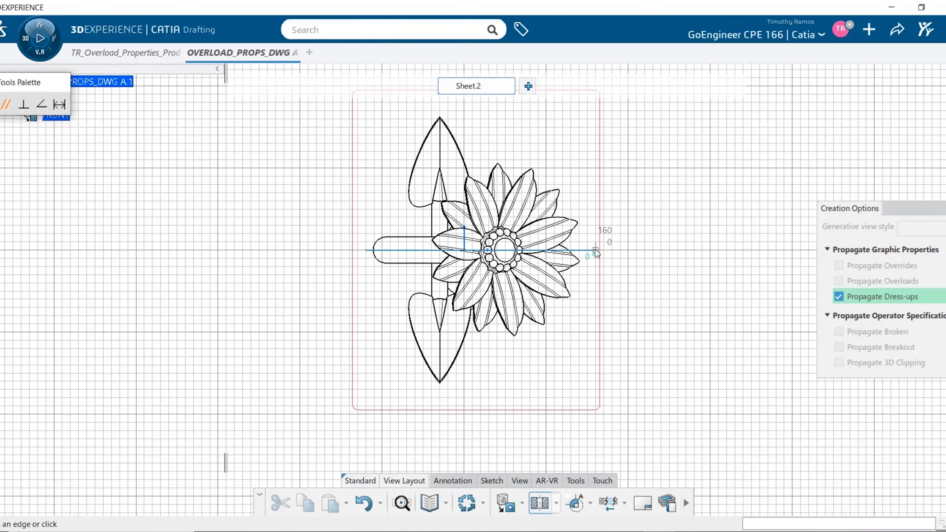
{"action": "double_click", "coordinate": [596, 250]}
Open the overload properties of section view A-A and add DUP_SPROUT_BASE to the list by selecting it in the view
{"action": "right_click", "coordinate": [569, 243]}
{"action": "mouse_move", "coordinate": [631, 424]}
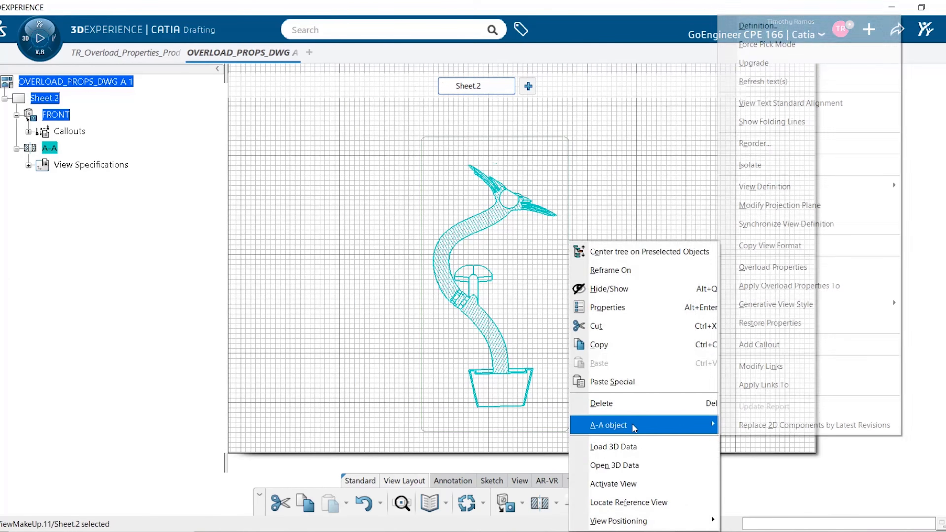
{"action": "left_click", "coordinate": [782, 272]}
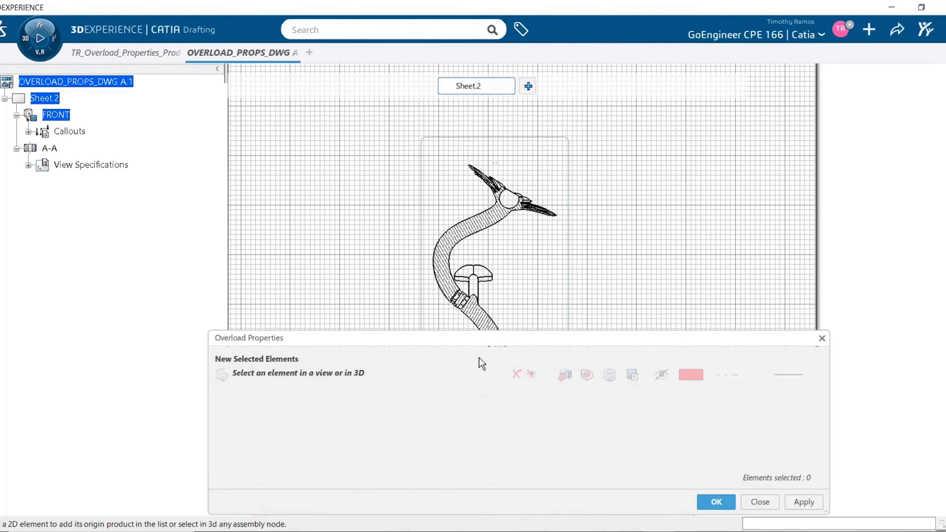
{"action": "left_click", "coordinate": [491, 274]}
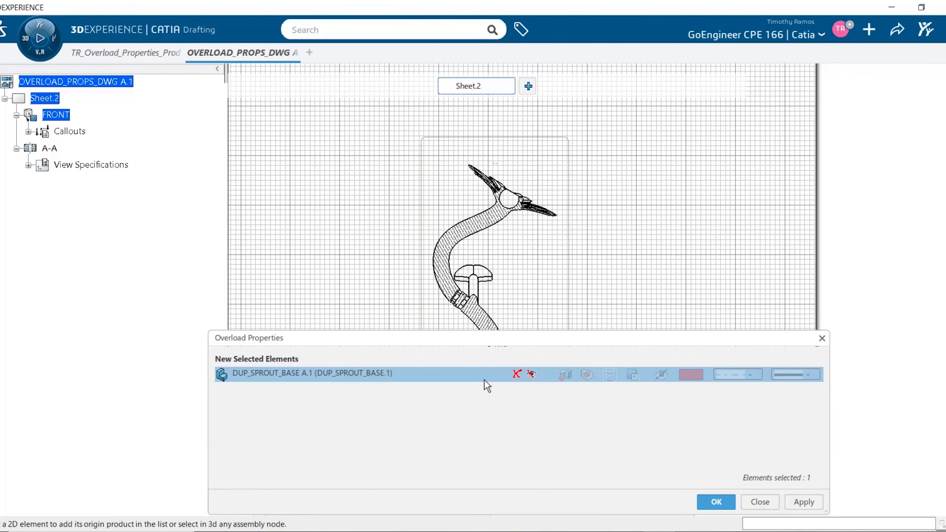
{"action": "left_click_drag", "start_coordinate": [475, 341], "coordinate": [321, 432]}
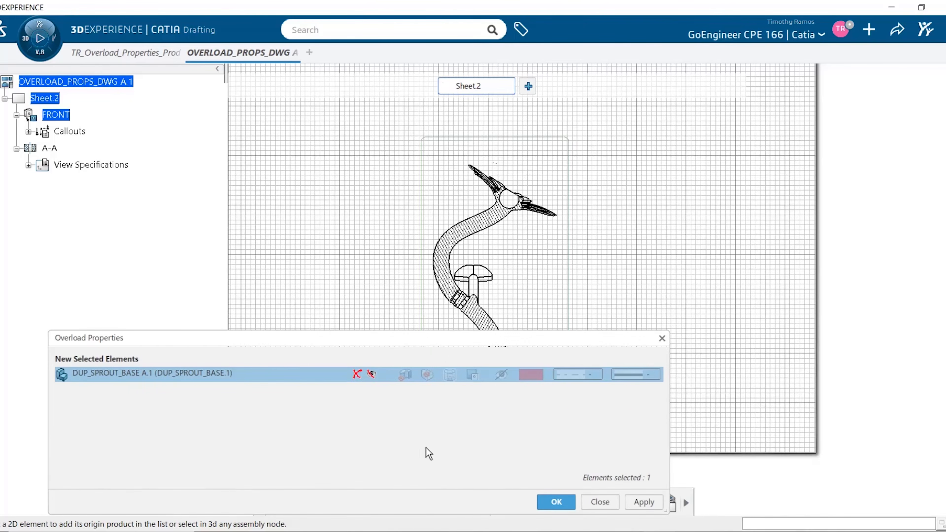
Exclude DUP_SPROUT_BASE from being cut in section view A-A and confirm the overload properties
{"action": "left_click", "coordinate": [405, 377]}
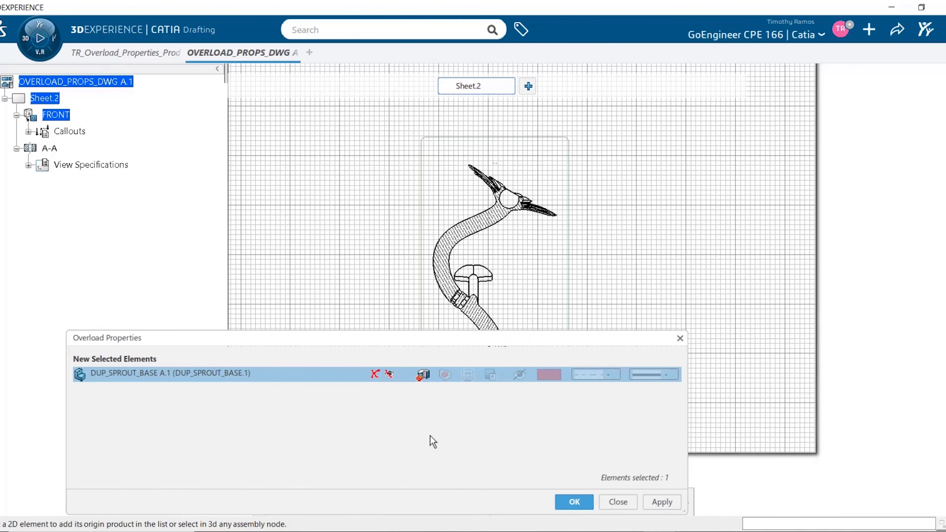
{"action": "left_click", "coordinate": [679, 504]}
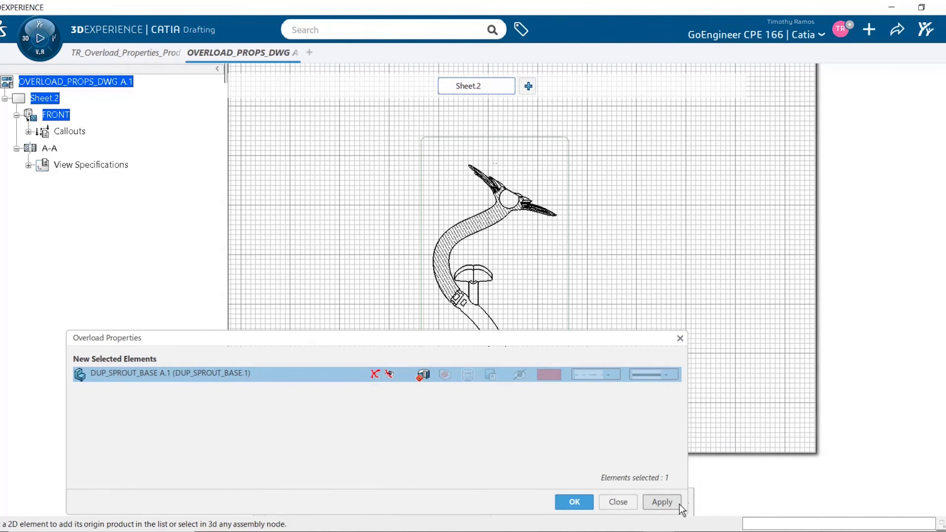
{"action": "left_click", "coordinate": [566, 502]}
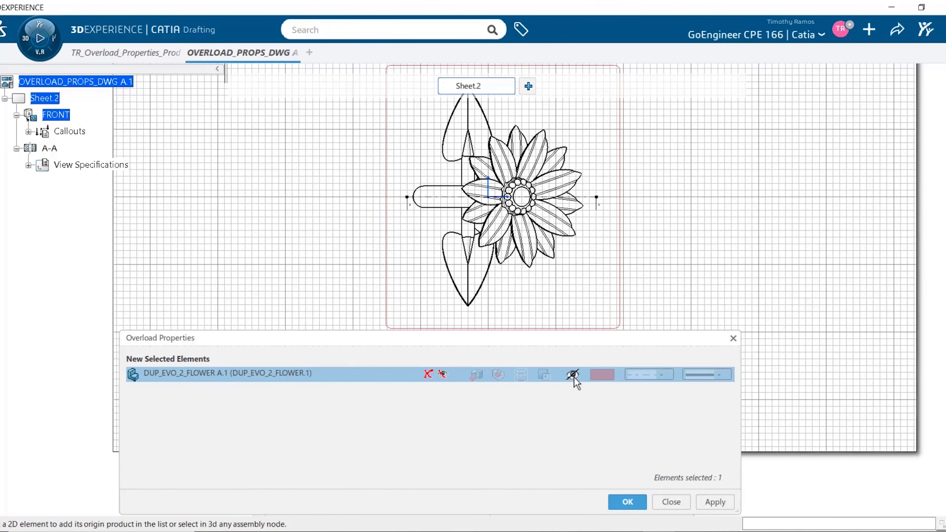
Apply the hide override to DUP_EVO_2_FLOWER in the FRONT view and force its no Background property
{"action": "left_click", "coordinate": [715, 502]}
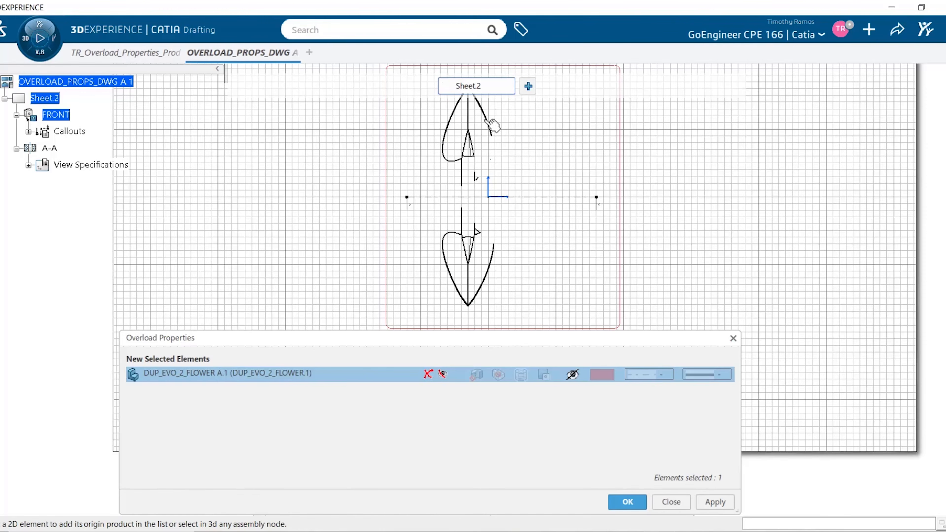
{"action": "scroll", "coordinate": [507, 167], "scroll_direction": "up", "scroll_amount": 5}
{"action": "middle_click_drag", "start_coordinate": [507, 173], "coordinate": [515, 145]}
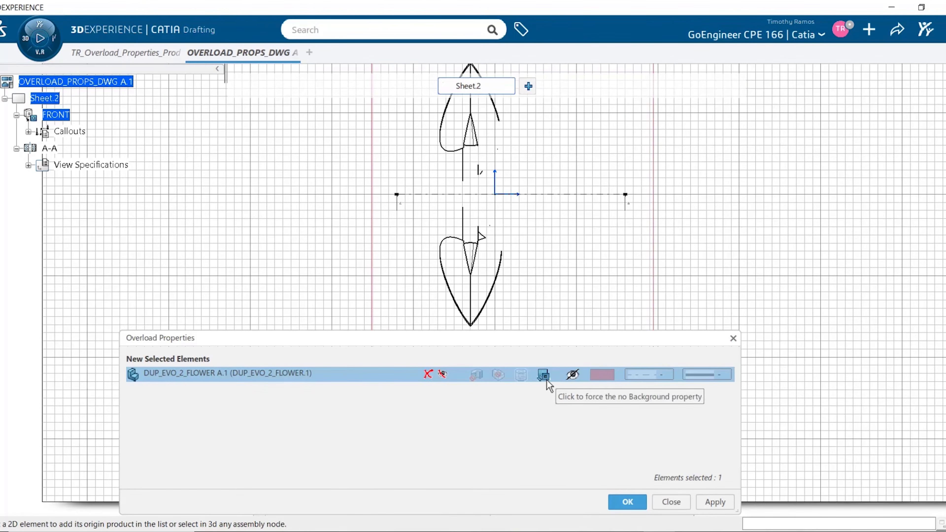
{"action": "left_click", "coordinate": [543, 374]}
{"action": "left_click", "coordinate": [710, 501]}
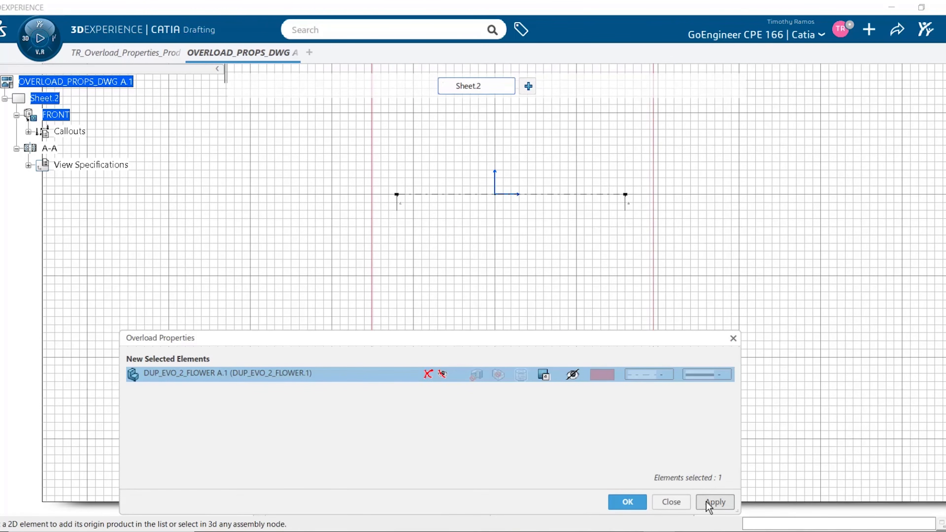
{"action": "middle_click_drag", "start_coordinate": [618, 190], "coordinate": [606, 231], "text": "ctrl"}
Clear the hide and no Background overrides of DUP_EVO_2_FLOWER, and try its hidden-lines override in the FRONT view
{"action": "left_click", "coordinate": [571, 374]}
{"action": "left_click", "coordinate": [572, 374]}
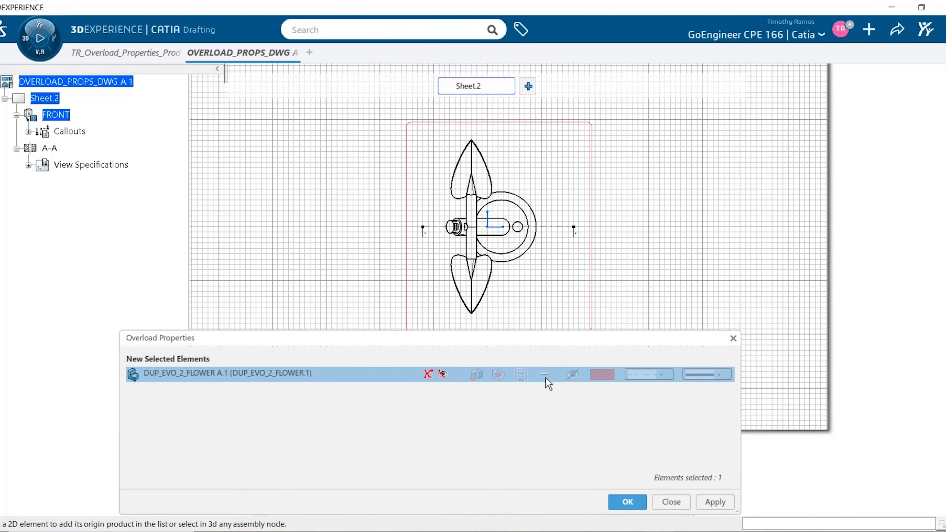
{"action": "left_click", "coordinate": [544, 375]}
{"action": "left_click", "coordinate": [715, 502]}
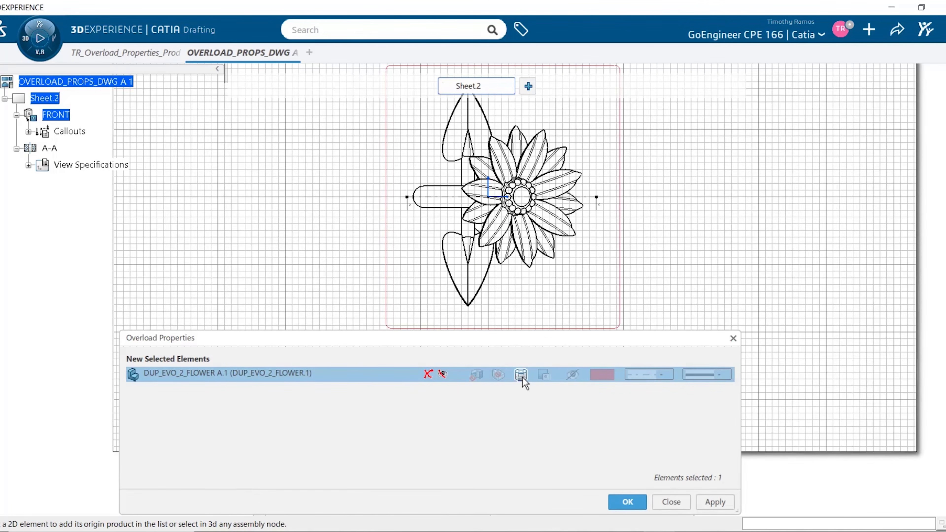
{"action": "left_click", "coordinate": [521, 375]}
{"action": "left_click", "coordinate": [712, 503]}
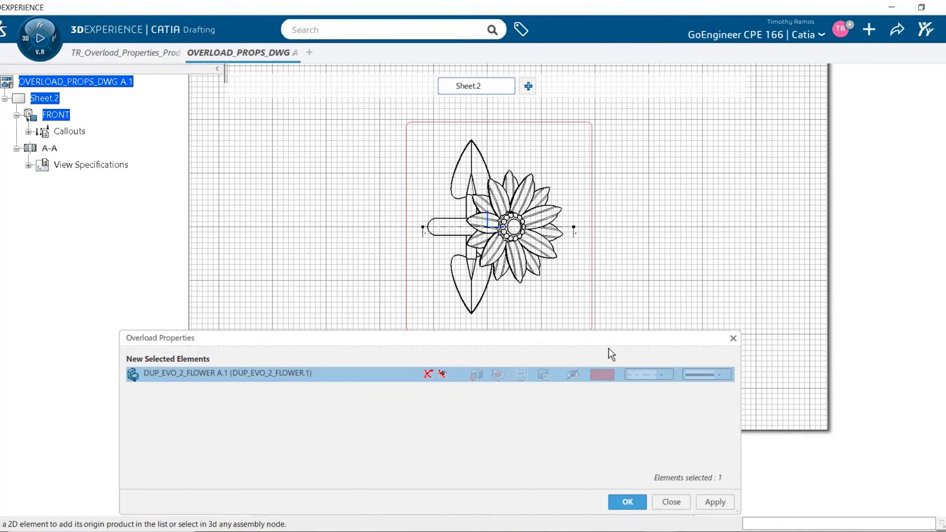
Override the color of DUP_EVO_2_FLOWER with bright green in the FRONT view and apply it
{"action": "left_click", "coordinate": [609, 375]}
{"action": "left_click", "coordinate": [608, 375]}
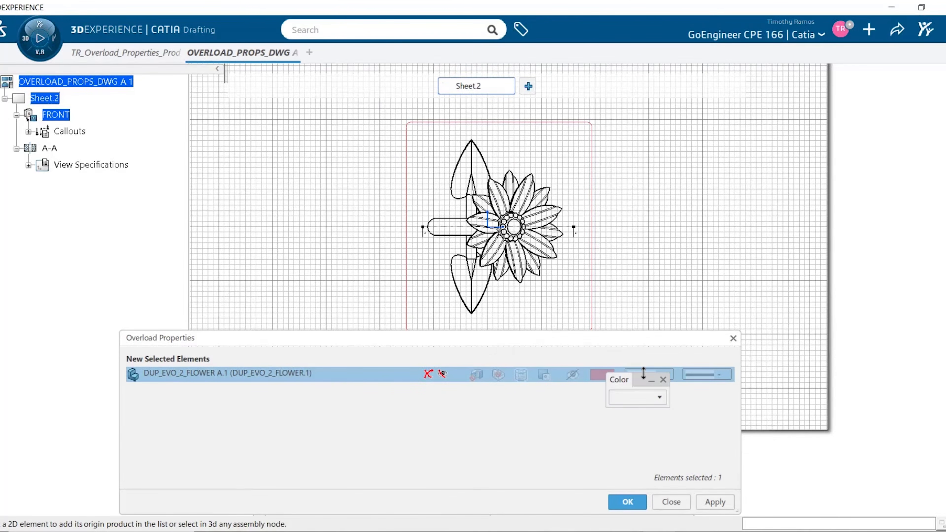
{"action": "left_click", "coordinate": [635, 399]}
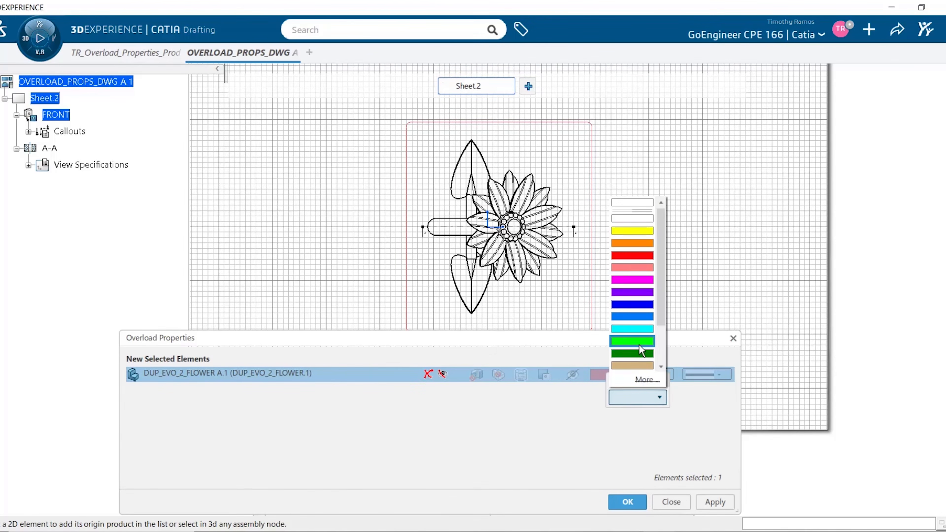
{"action": "left_click", "coordinate": [639, 344]}
{"action": "left_click", "coordinate": [714, 500]}
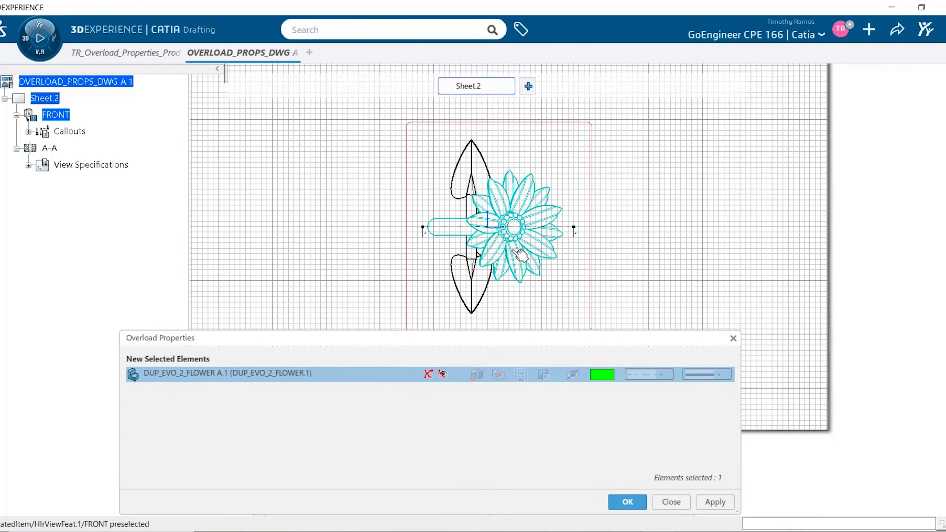
Override the line type of DUP_EVO_2_FLOWER with dotted type 6 and apply it to the FRONT view
{"action": "left_click", "coordinate": [647, 379]}
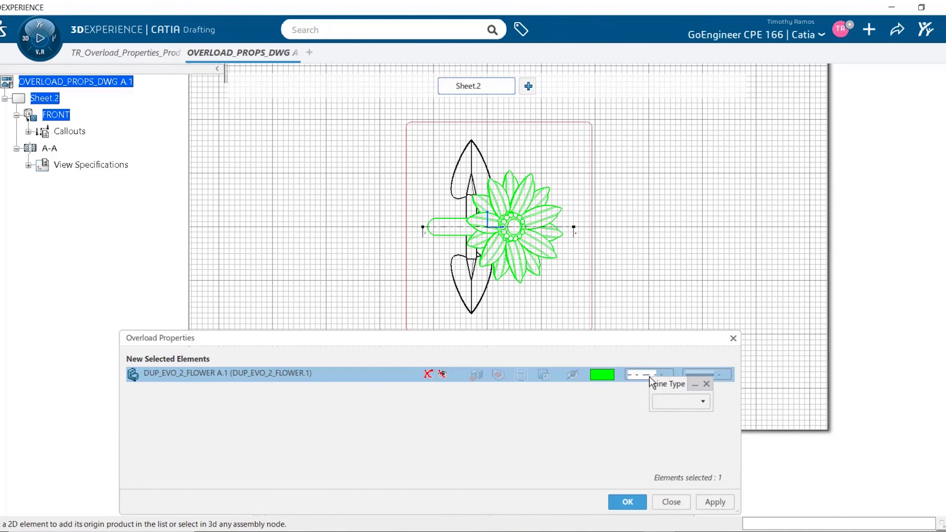
{"action": "left_click", "coordinate": [677, 406]}
{"action": "left_click", "coordinate": [672, 480]}
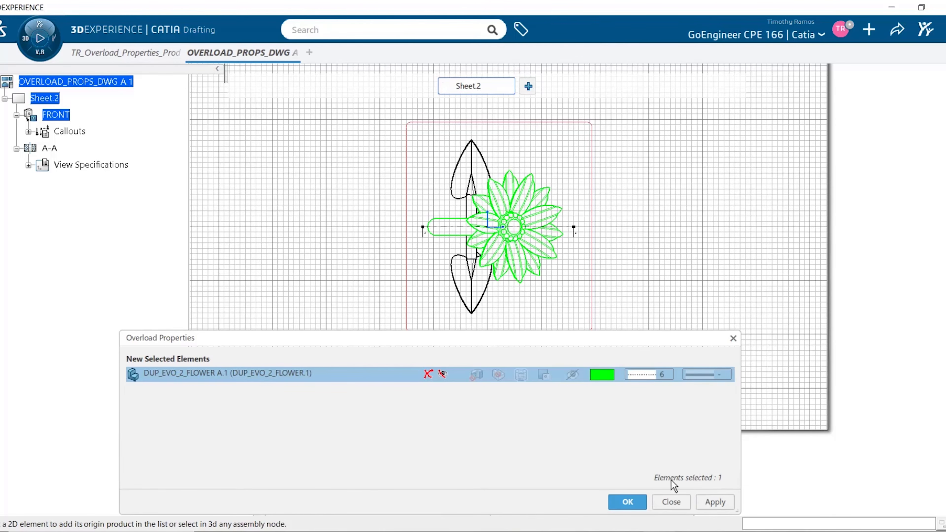
{"action": "left_click", "coordinate": [709, 504]}
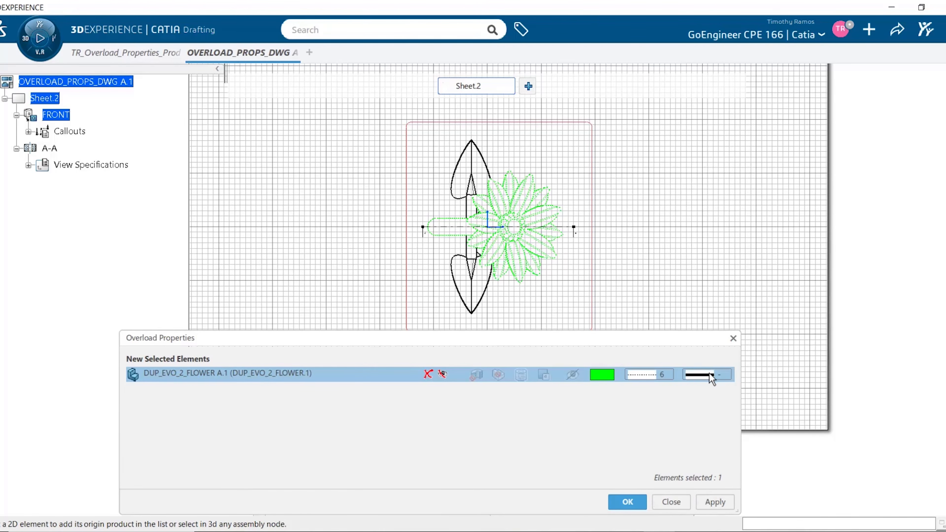
Override the line thickness of DUP_EVO_2_FLOWER with 8: 2.60 mm, apply it and inspect the flower up close
{"action": "left_click", "coordinate": [716, 376]}
{"action": "left_click", "coordinate": [735, 402]}
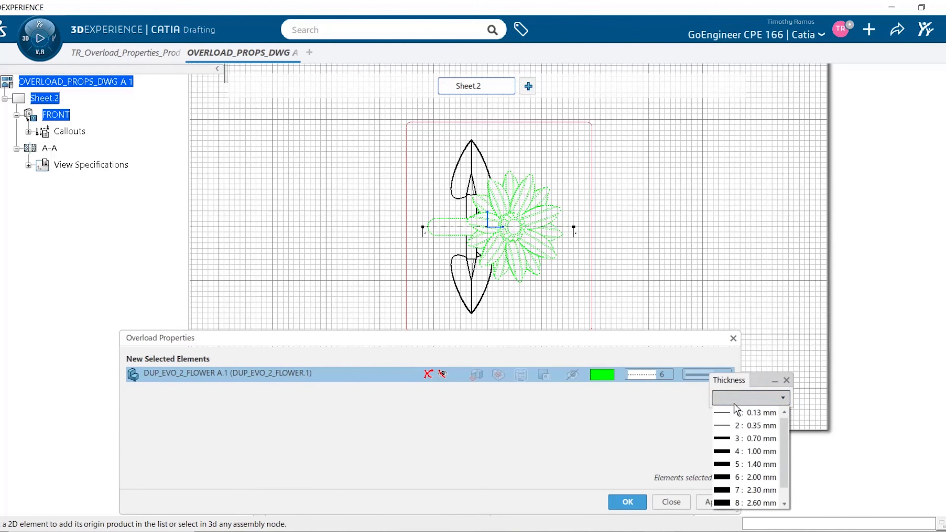
{"action": "left_click", "coordinate": [743, 501]}
{"action": "left_click", "coordinate": [710, 504]}
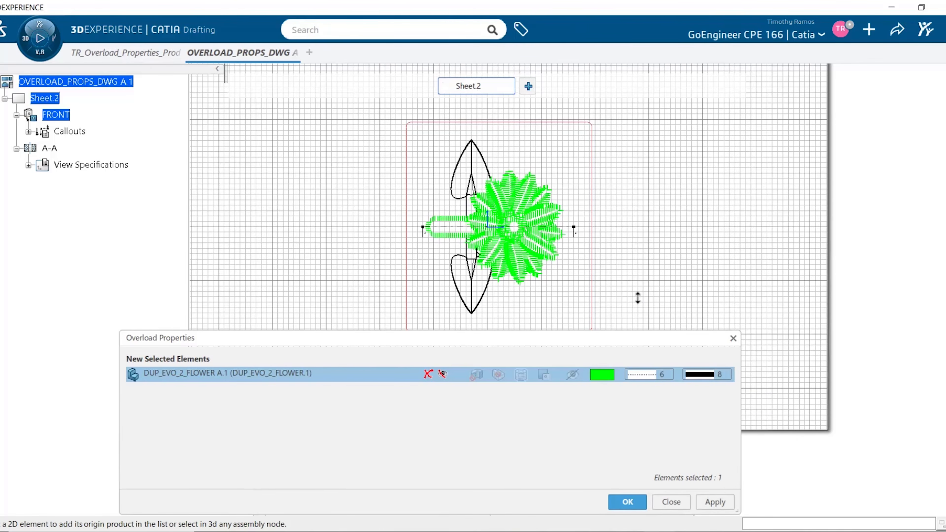
{"action": "scroll", "coordinate": [635, 296], "scroll_direction": "up", "scroll_amount": 5}
{"action": "middle_click_drag", "start_coordinate": [658, 187], "coordinate": [555, 296]}
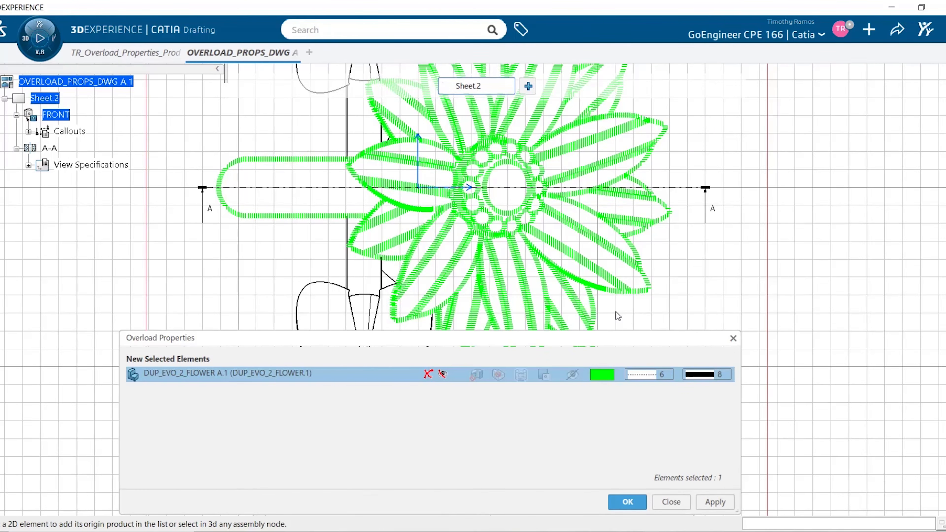